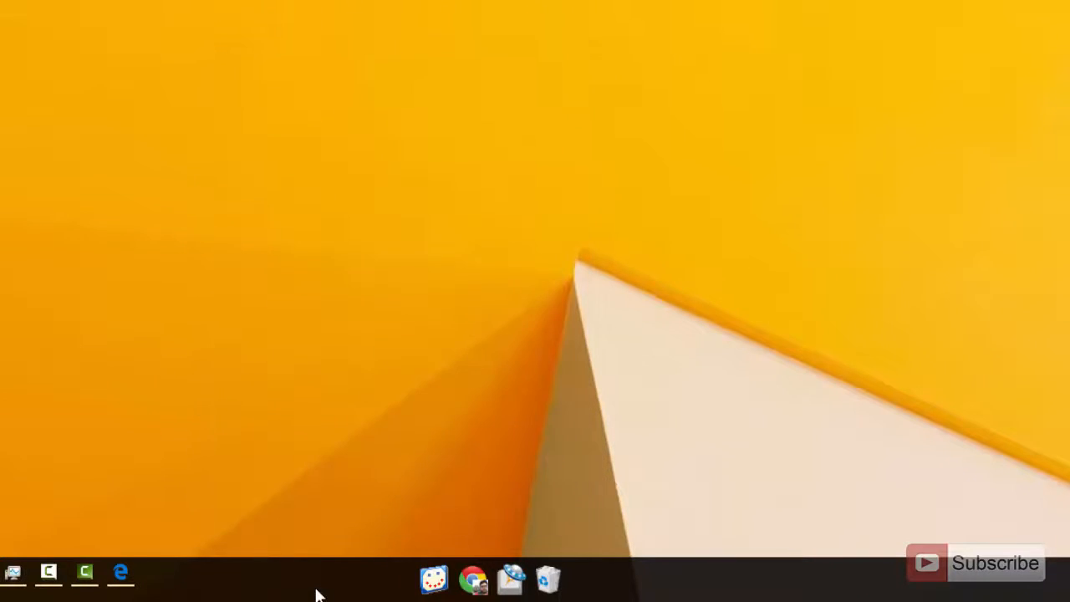
Step: Reach the Taskbar and Start Menu Properties from the taskbar's right-click menu
right_click(316, 590)
click(371, 571)
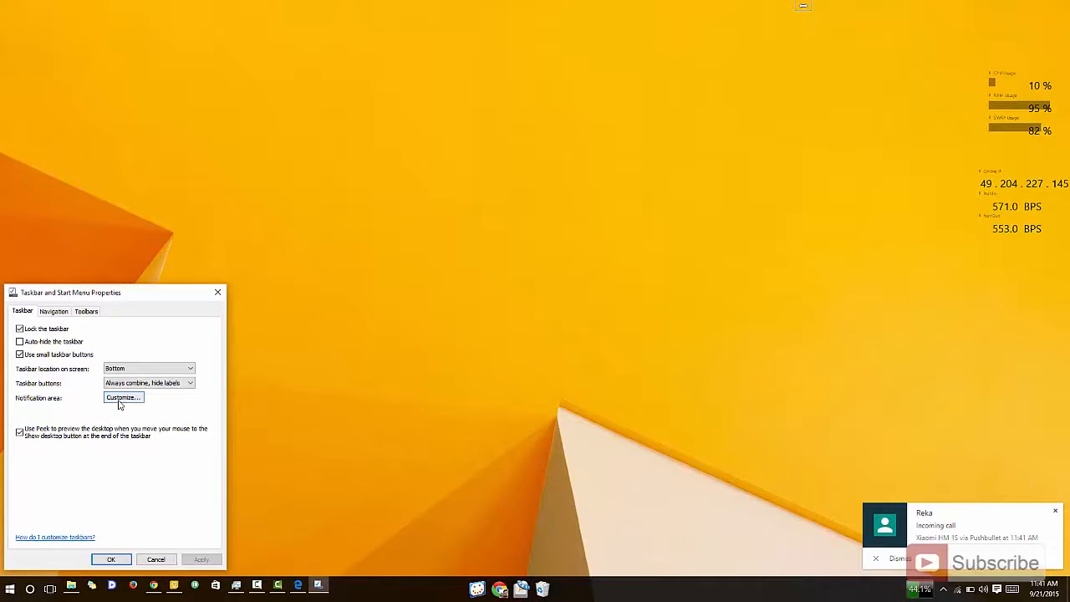
Step: Reach the Turn system icons on or off page via Customize, dismissing the call recorder notification
click(119, 398)
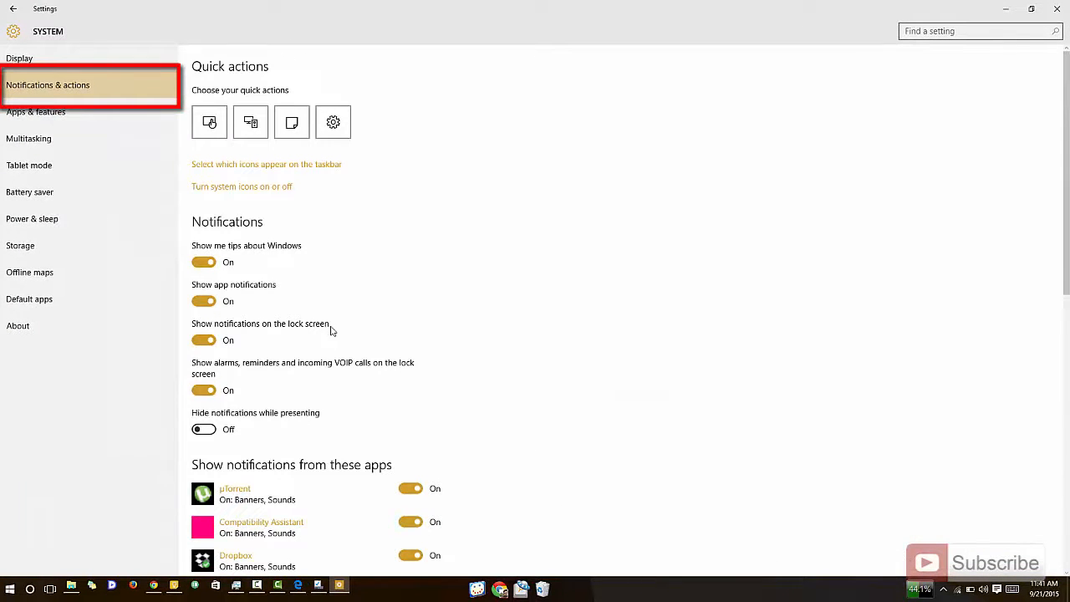
click(214, 187)
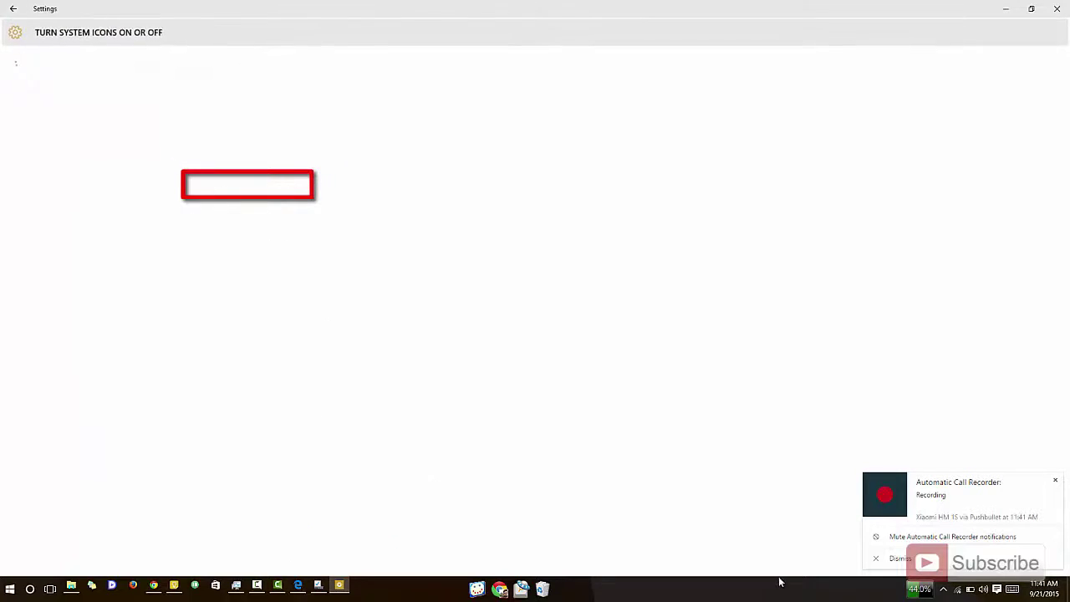
click(893, 541)
click(923, 566)
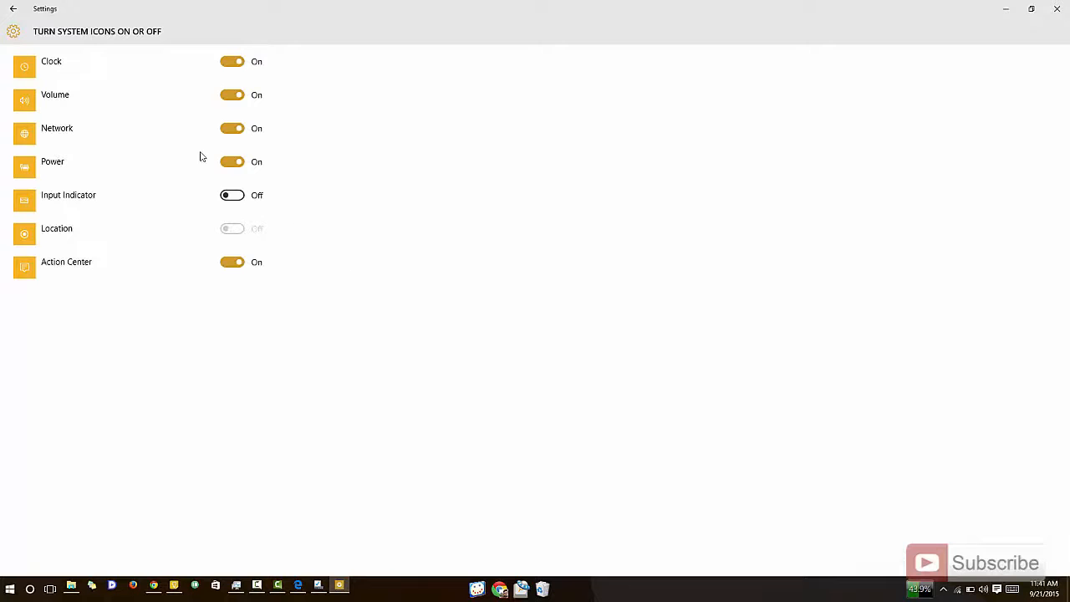
Step: Switch the Clock, Volume and Power icons off and check the hidden notification area icons
mouse_move(302, 16)
mouse_down()
mouse_move(901, 263)
mouse_move(946, 299)
mouse_up()
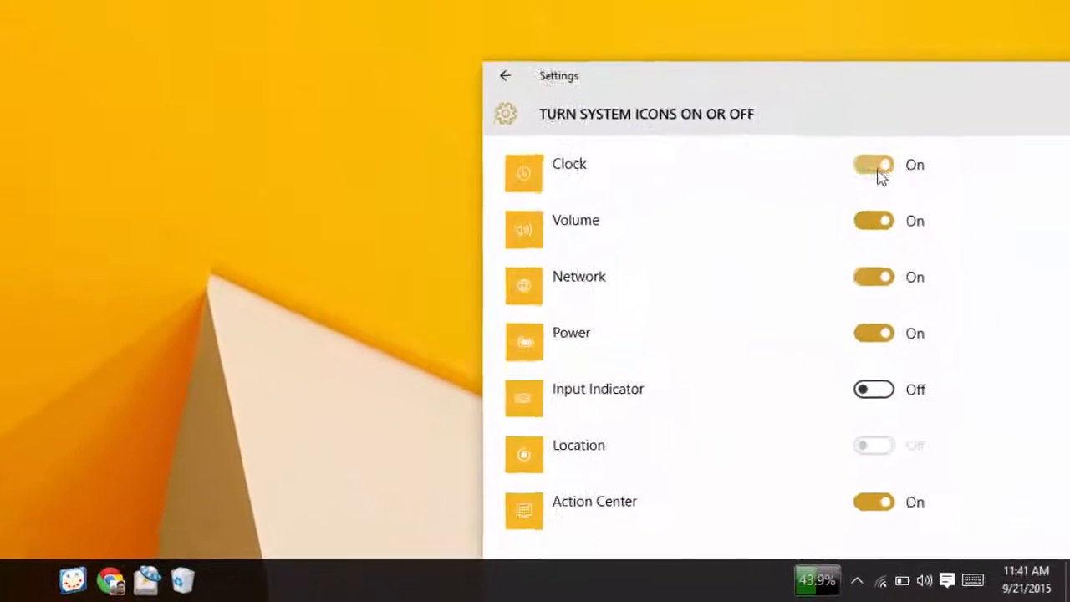
click(871, 134)
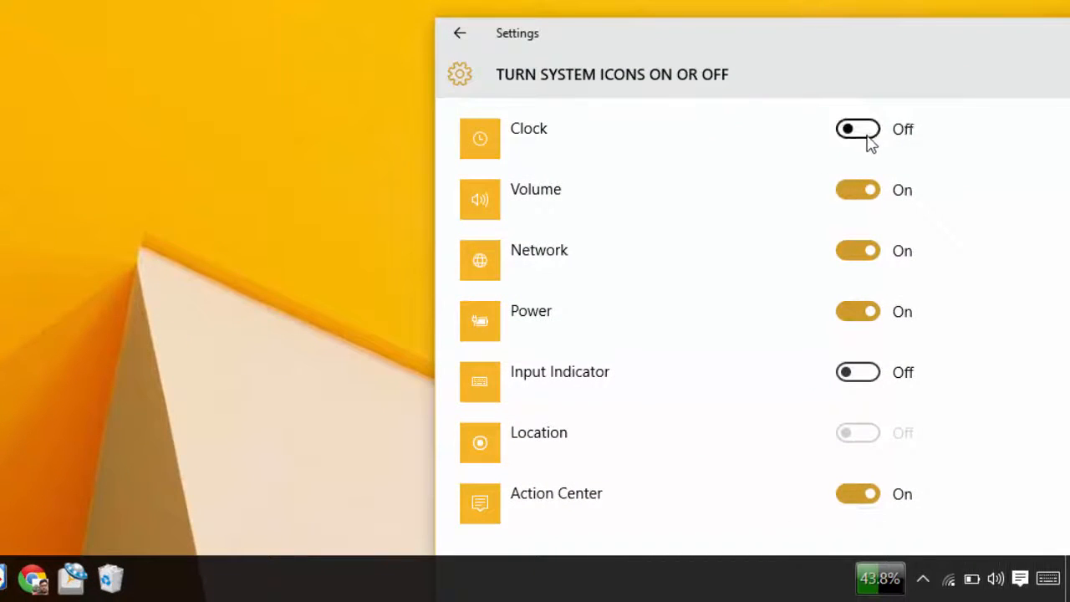
click(853, 201)
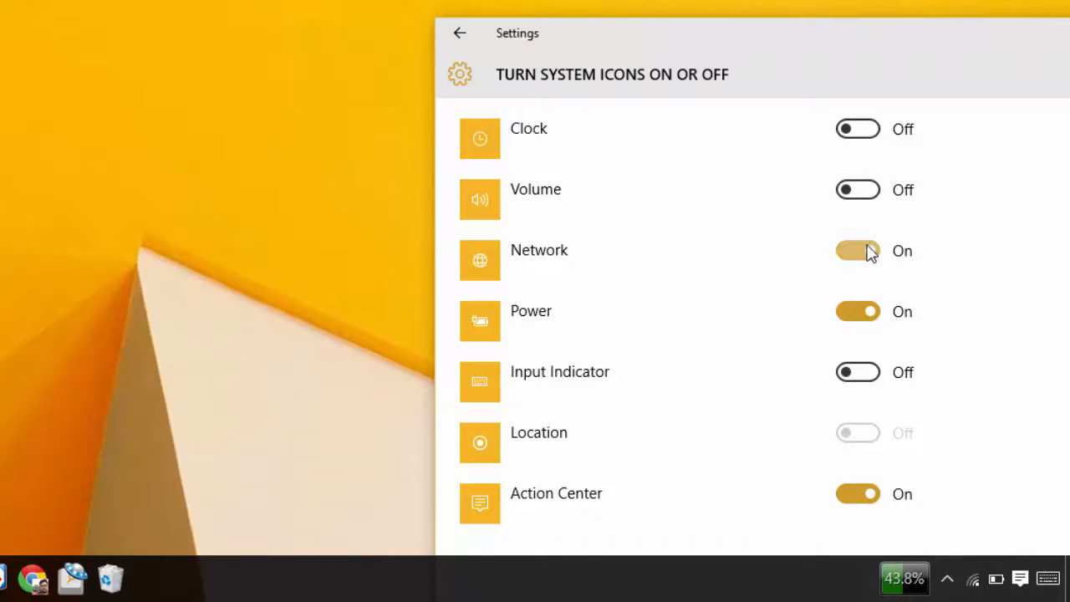
click(853, 332)
click(996, 580)
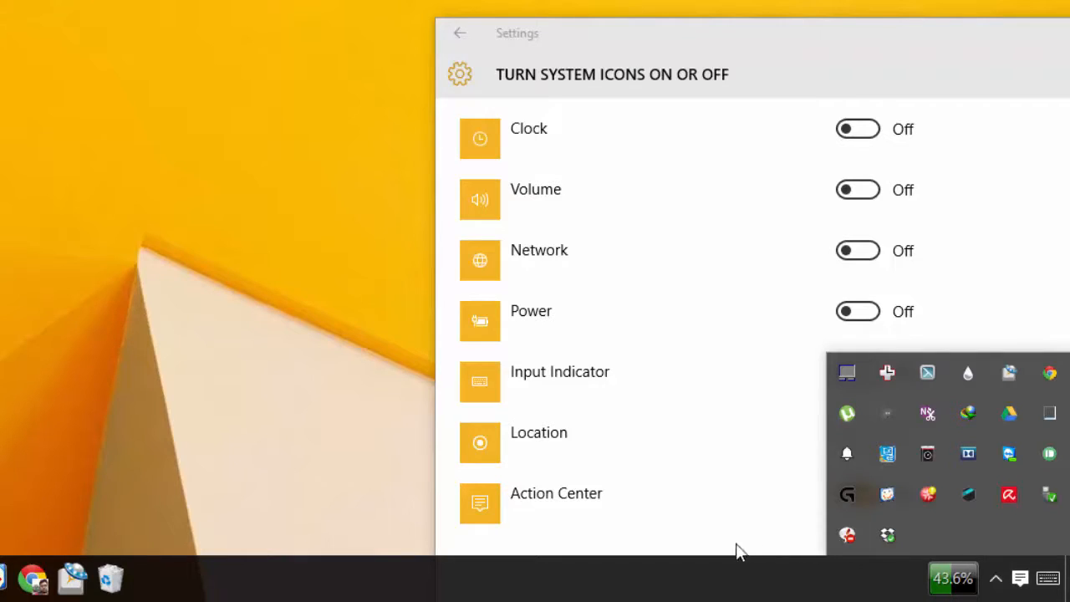
click(868, 500)
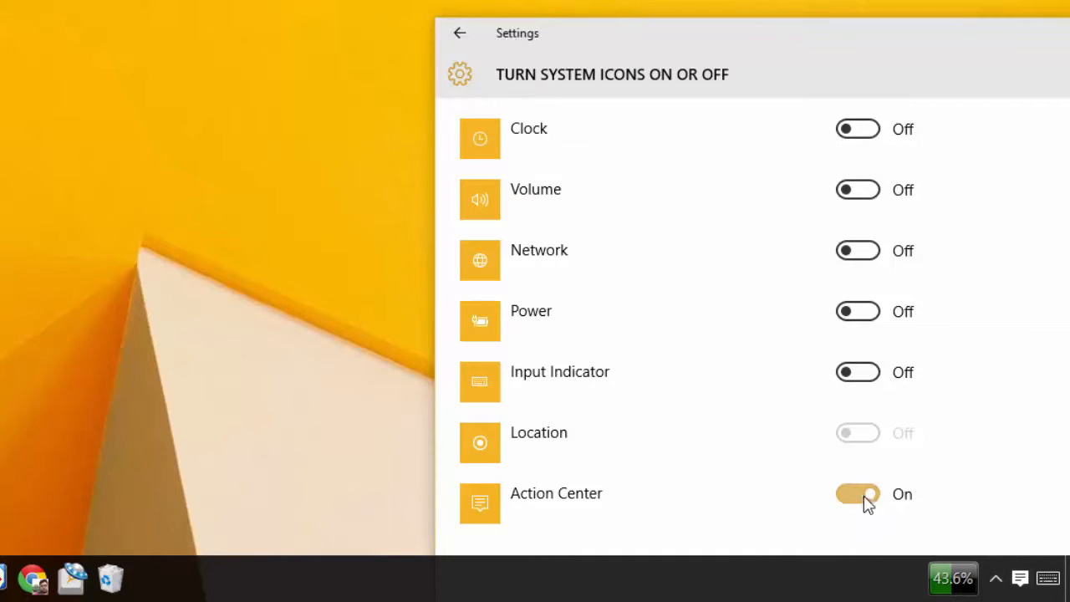